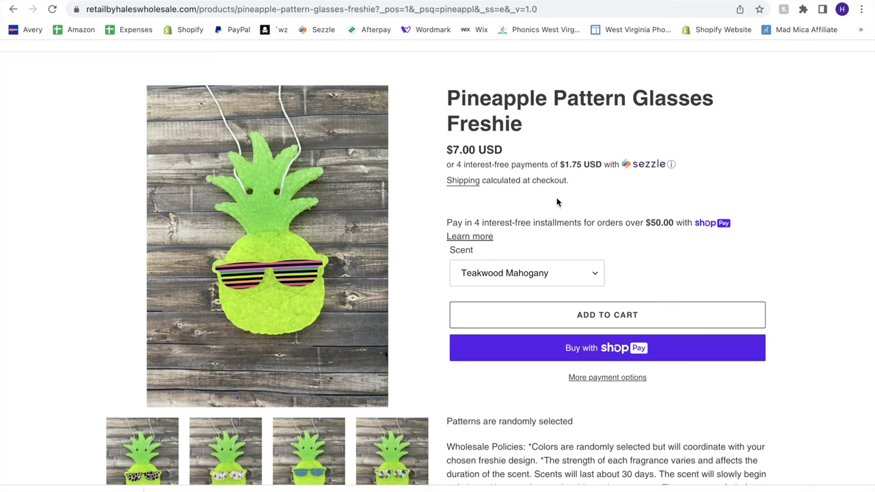
- Cycle through the pineapple freshie thumbnails to the photo with striped pink-and-black sunglasses
{"action": "scroll", "coordinate": [308, 315], "scroll_direction": "down", "scroll_amount": 3}
{"action": "left_click", "coordinate": [296, 376]}
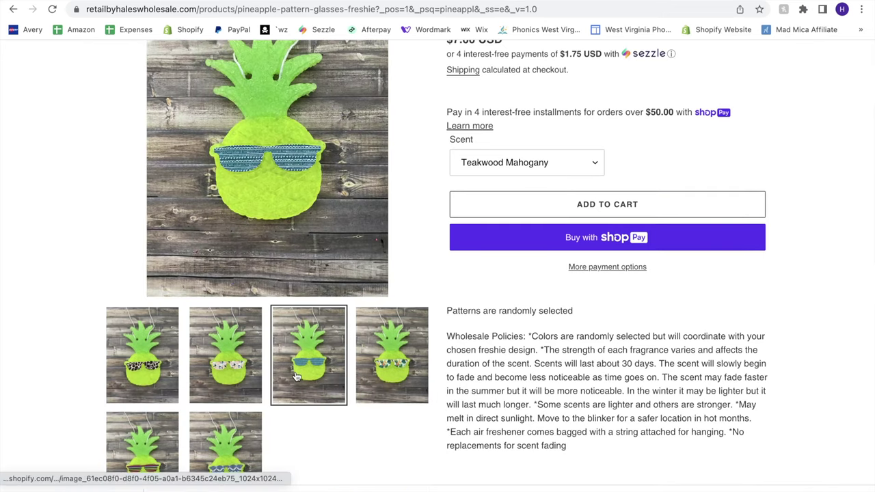
{"action": "left_click", "coordinate": [225, 362]}
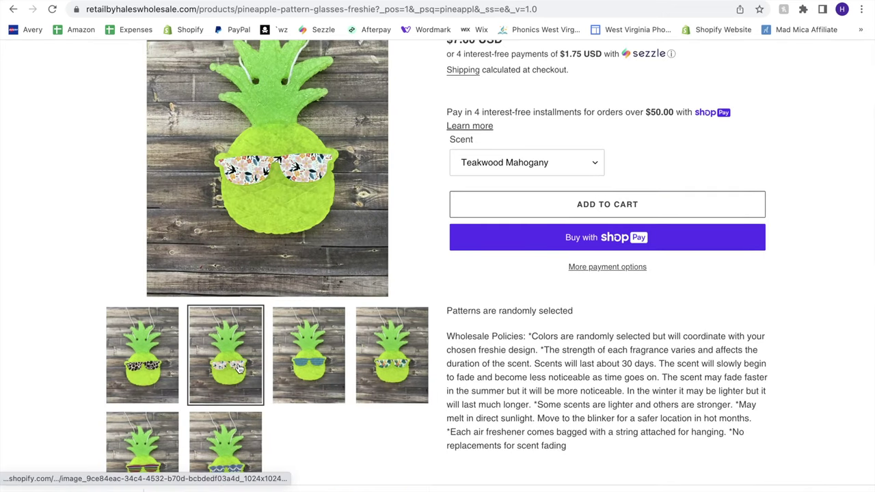
{"action": "left_click", "coordinate": [387, 370]}
{"action": "left_click", "coordinate": [237, 451]}
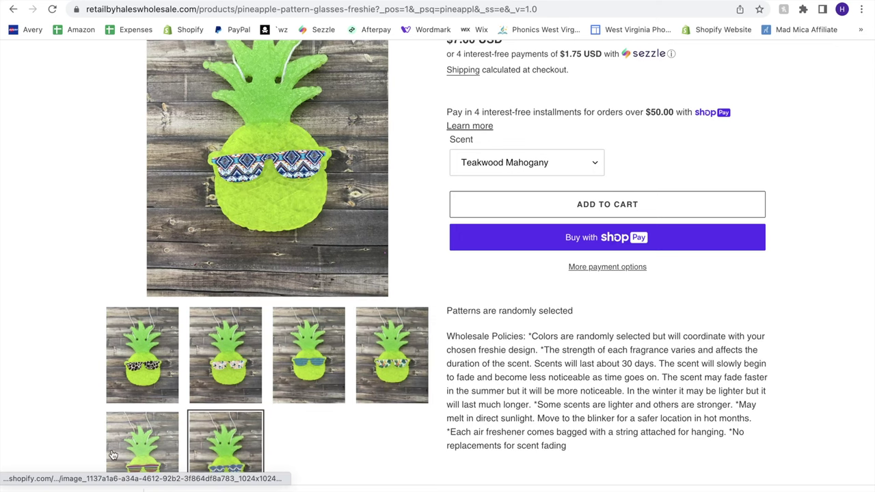
{"action": "left_click", "coordinate": [116, 455]}
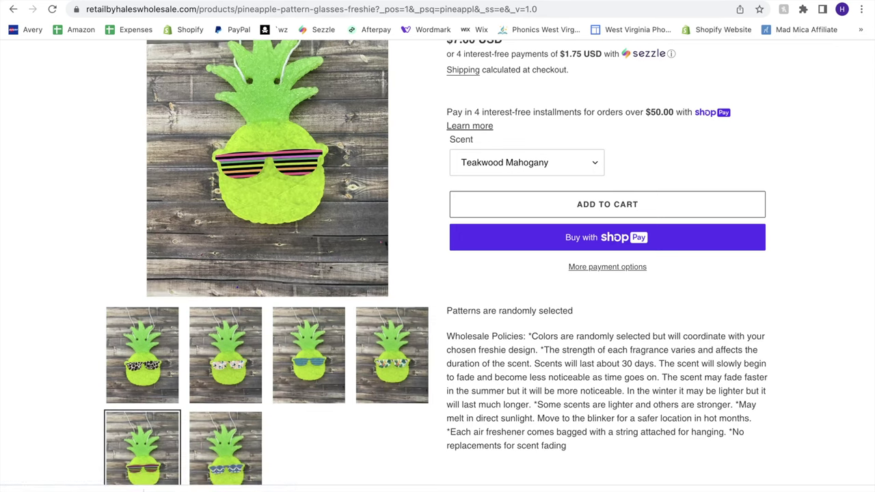
{"action": "key", "text": "ctrl+t"}
- Load natolliecreations.com, search 'pineappl' and open the Pineapple with Sunglasses Mold product
{"action": "type", "text": "na"}
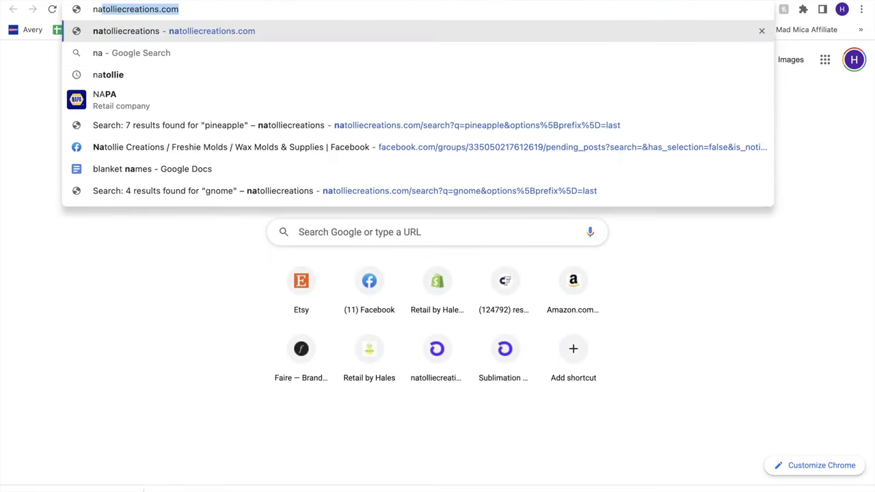
{"action": "key", "text": "Return"}
{"action": "left_click", "coordinate": [791, 189]}
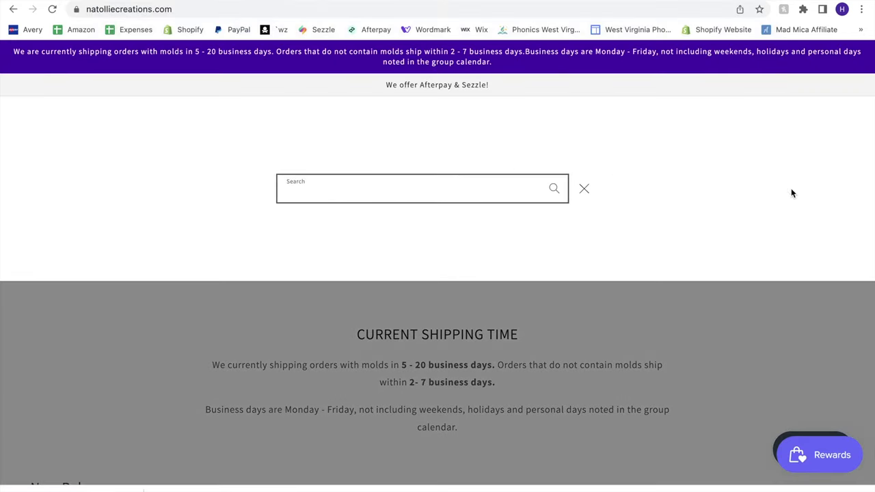
{"action": "type", "text": "pineappl"}
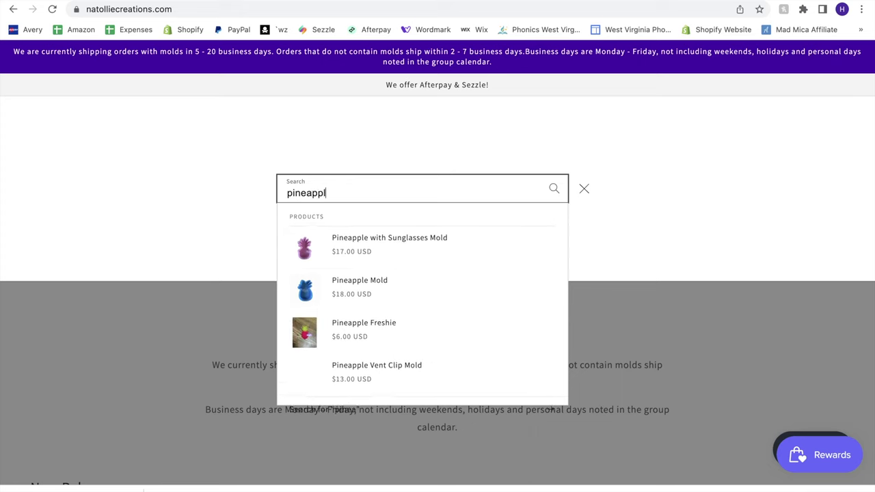
{"action": "left_click", "coordinate": [406, 289]}
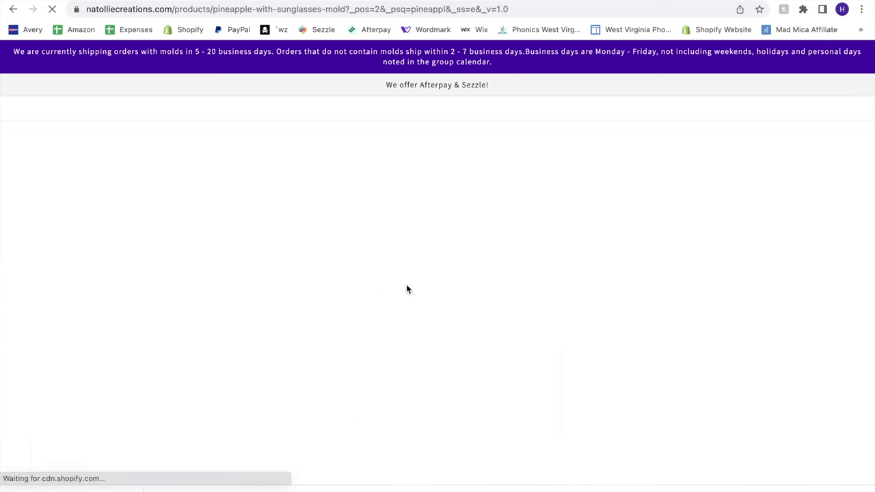
- Review the $17.00 USD mold page, then switch to the Etsy listing tab
{"action": "scroll", "coordinate": [540, 367], "scroll_direction": "down", "scroll_amount": 6}
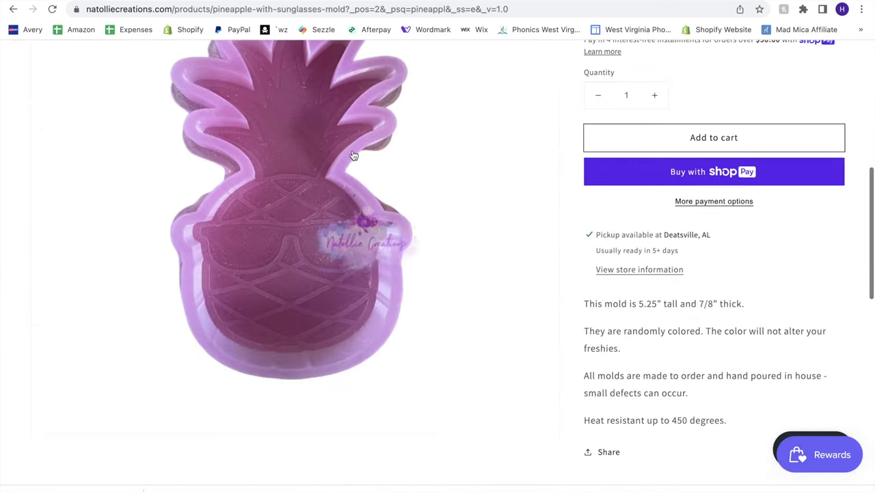
{"action": "scroll", "coordinate": [309, 335], "scroll_direction": "up", "scroll_amount": 3}
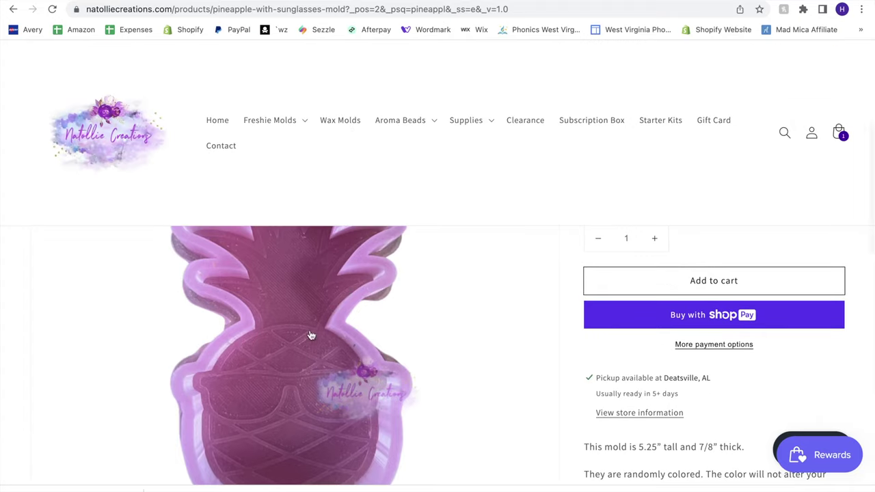
{"action": "scroll", "coordinate": [310, 335], "scroll_direction": "up", "scroll_amount": 5}
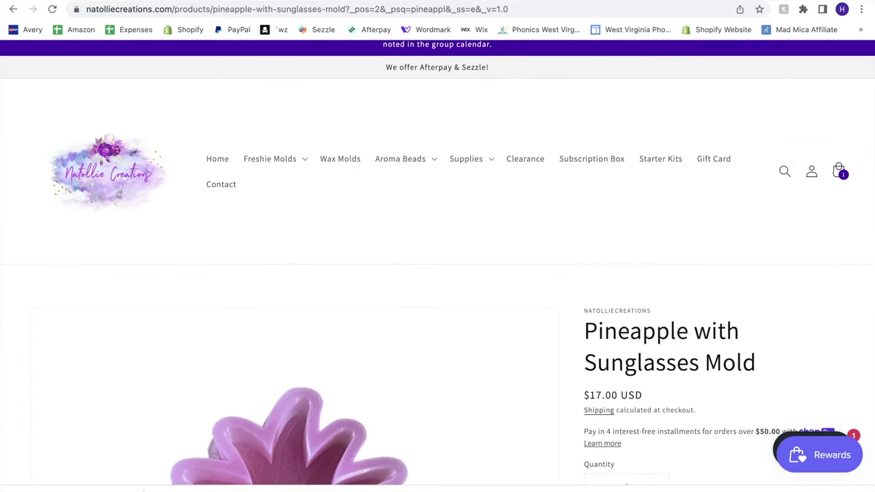
{"action": "left_click", "coordinate": [68, 26]}
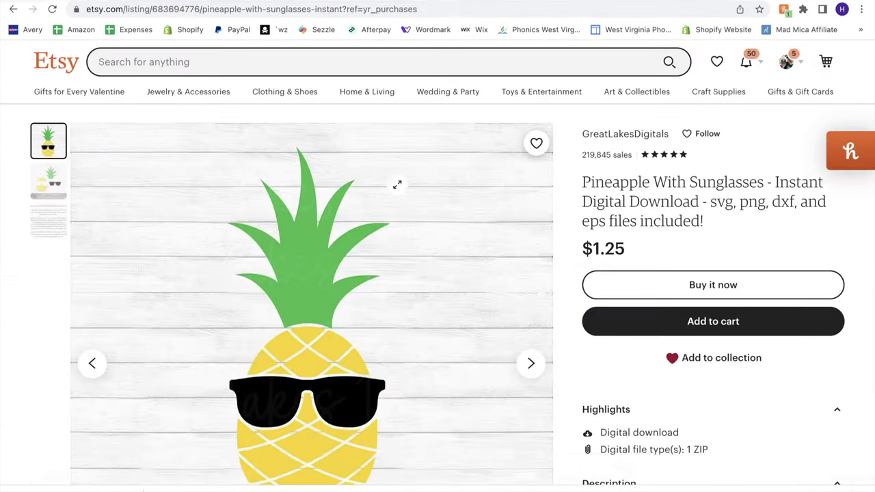
- Scroll the Etsy listing to the description of the DXF, EPS, PNG and SVG files
{"action": "scroll", "coordinate": [294, 390], "scroll_direction": "down", "scroll_amount": 1}
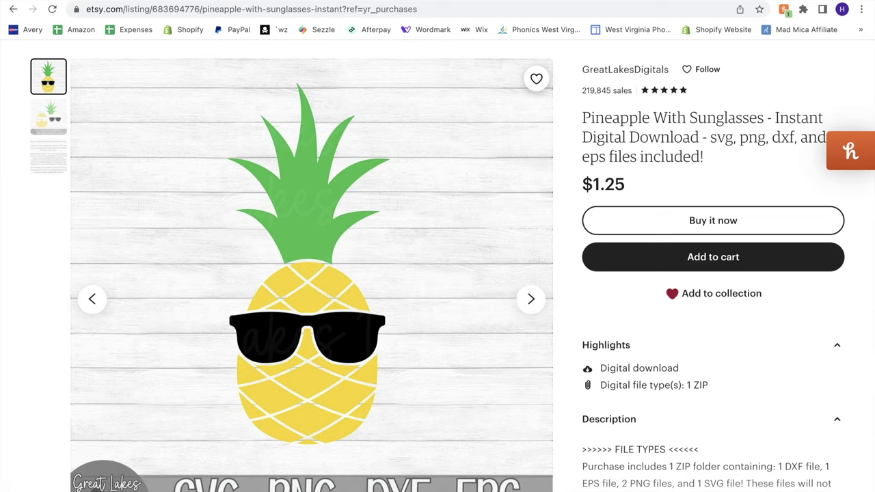
- Switch to Design Space and start uploading an image from the computer
{"action": "key", "text": "ctrl+Right"}
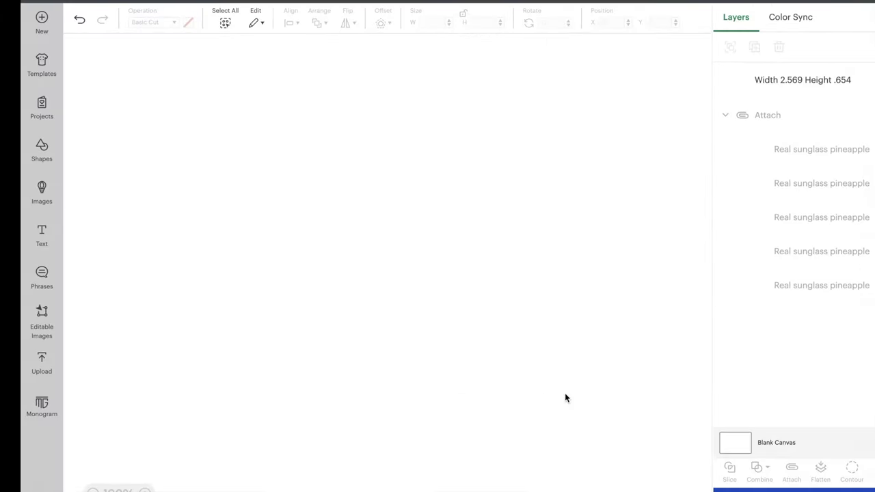
{"action": "left_click", "coordinate": [21, 362]}
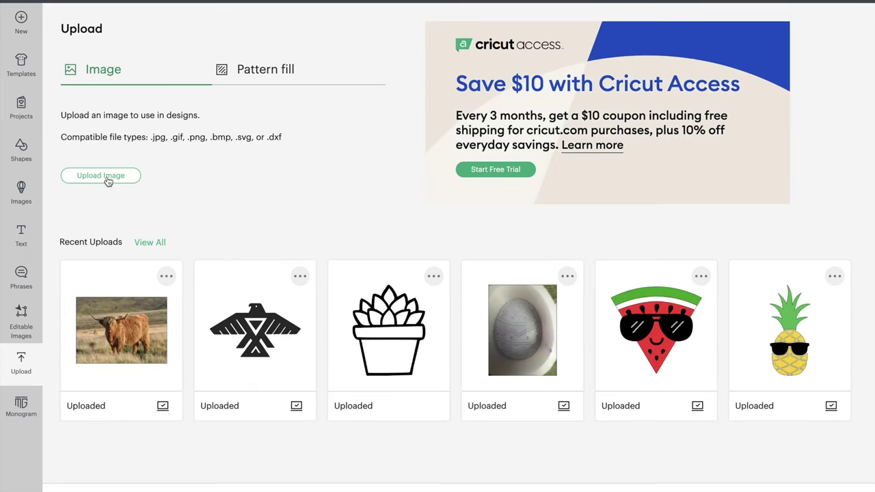
{"action": "left_click", "coordinate": [106, 176]}
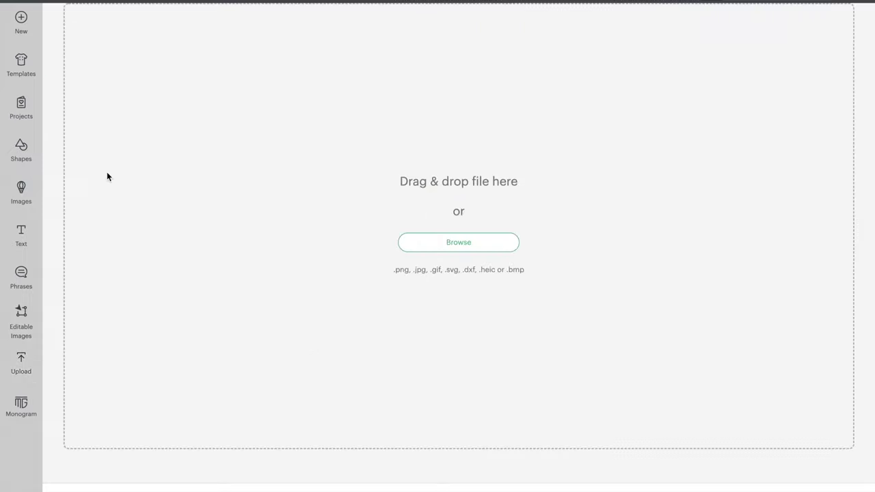
{"action": "left_click", "coordinate": [462, 243]}
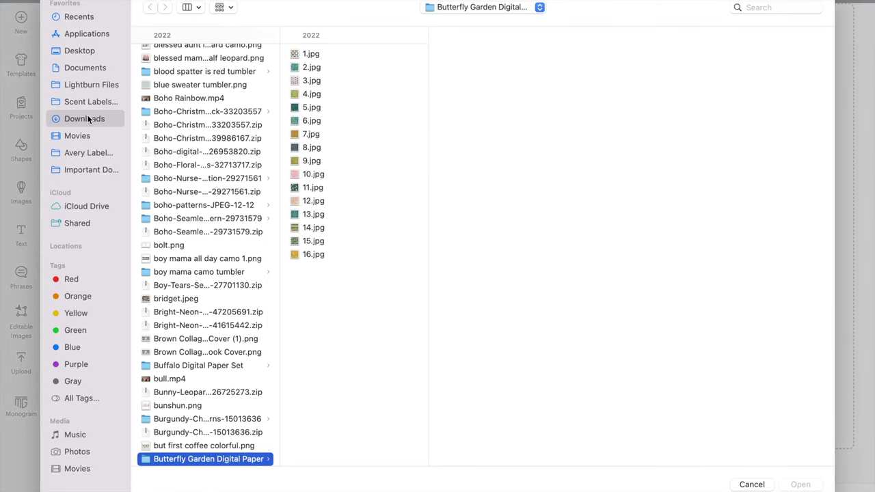
- Find the PineappleWithSunglasses01 folder in Downloads and choose its SVG file
{"action": "left_click", "coordinate": [87, 119]}
{"action": "scroll", "coordinate": [225, 287], "scroll_direction": "down", "scroll_amount": 2}
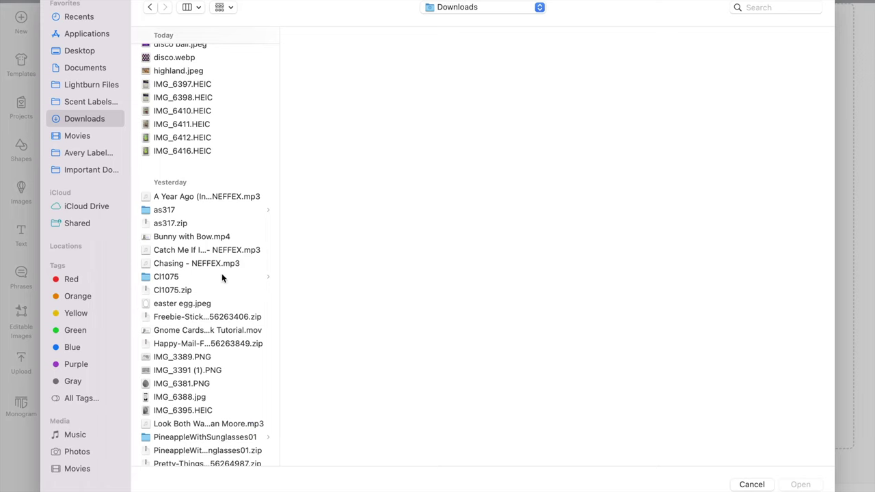
{"action": "left_click", "coordinate": [164, 212]}
{"action": "left_click", "coordinate": [319, 240]}
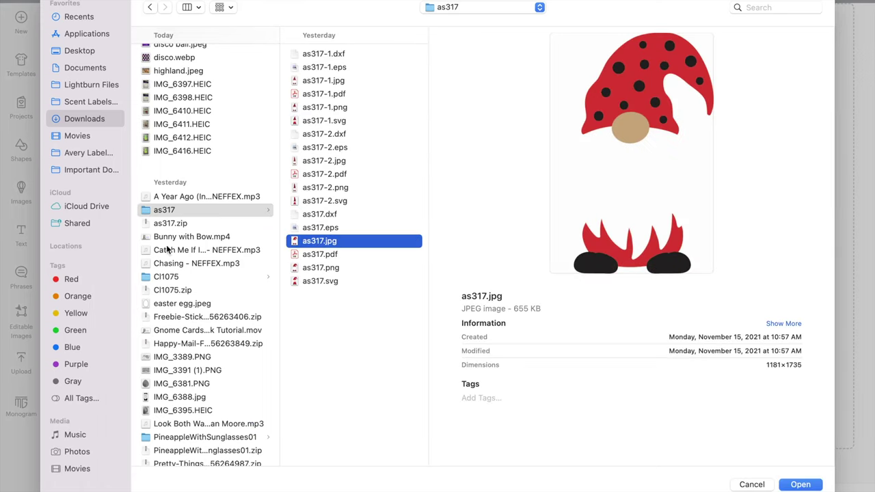
{"action": "left_click", "coordinate": [162, 277]}
{"action": "left_click", "coordinate": [337, 65]}
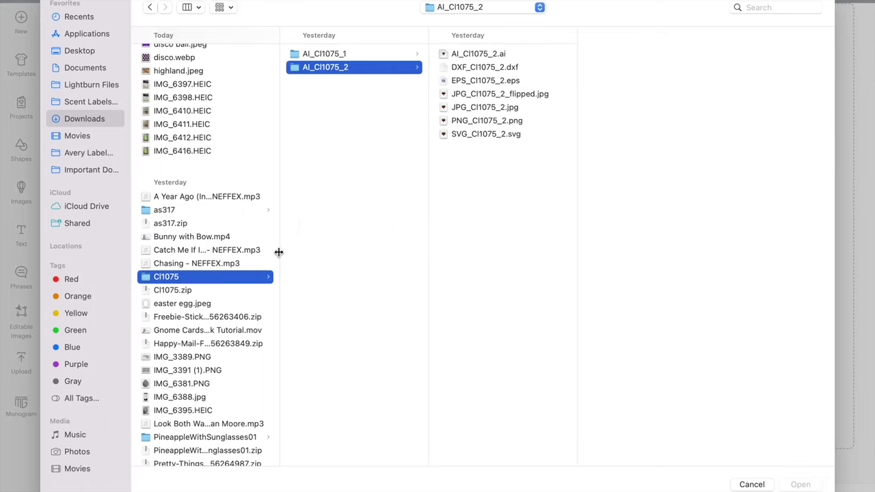
{"action": "scroll", "coordinate": [244, 330], "scroll_direction": "down", "scroll_amount": 4}
{"action": "left_click", "coordinate": [208, 303]}
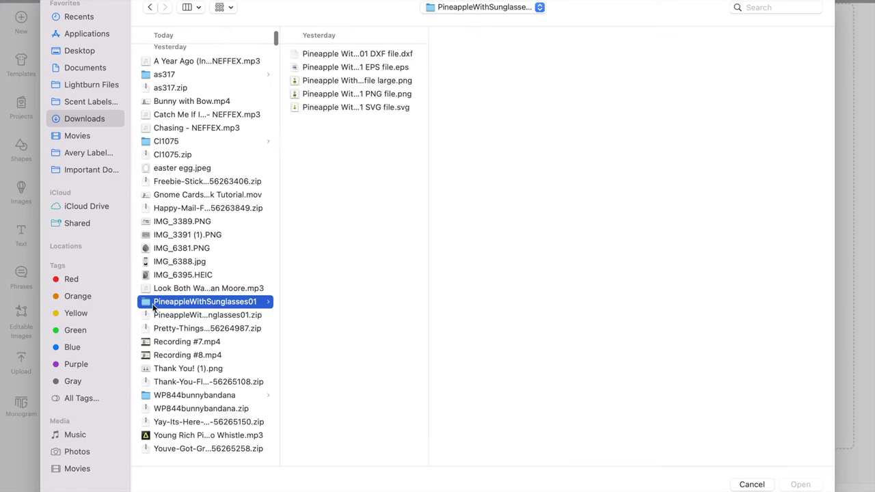
{"action": "left_click", "coordinate": [367, 109]}
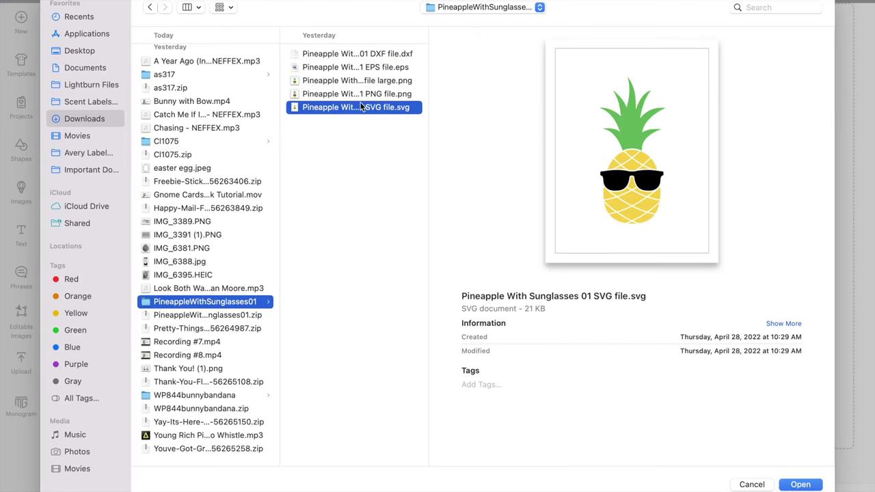
{"action": "left_click", "coordinate": [800, 485]}
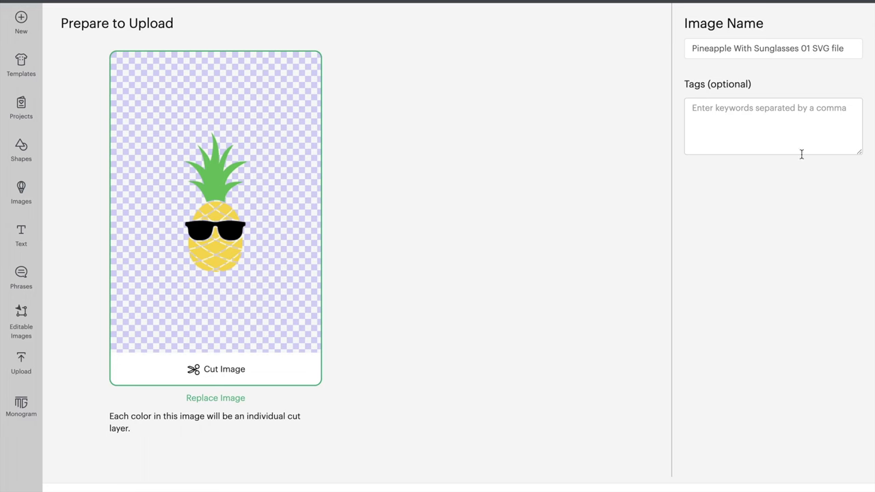
- Save the pineapple SVG to uploads as a cut image
{"action": "left_click", "coordinate": [831, 484]}
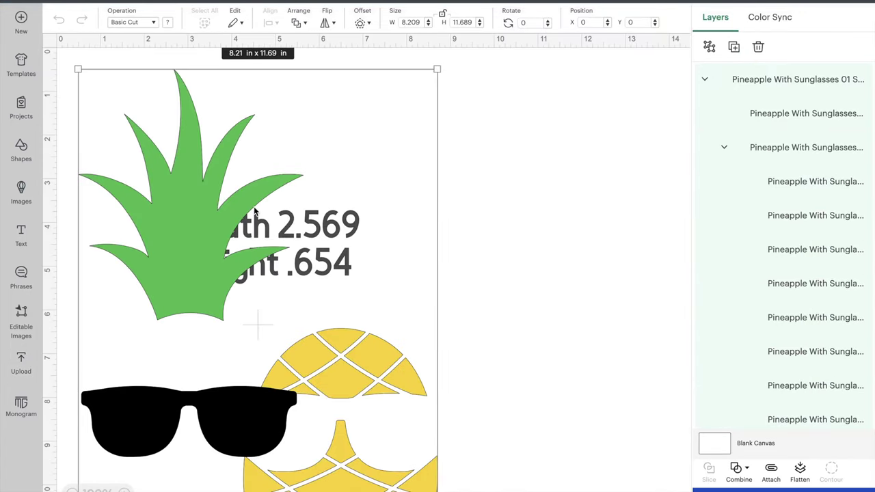
- Delete the yellow pineapple body and green leaves, then move the sunglasses near the top
{"action": "left_click", "coordinate": [543, 248]}
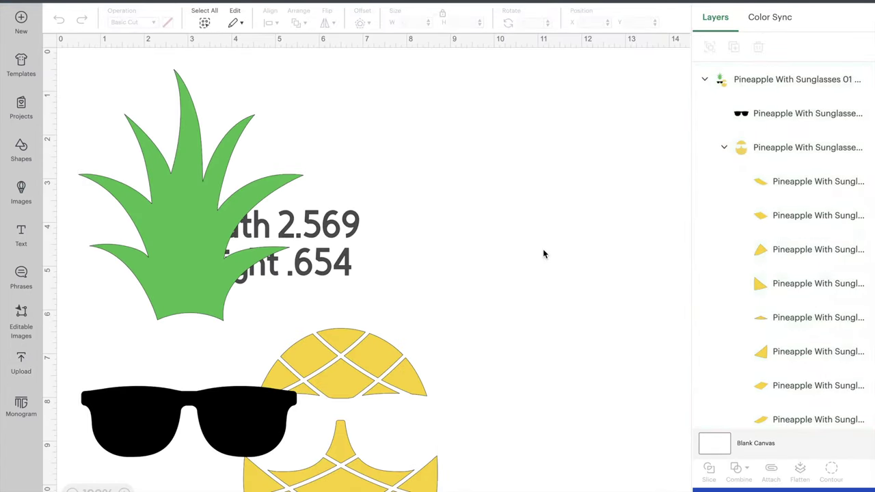
{"action": "left_click", "coordinate": [142, 230]}
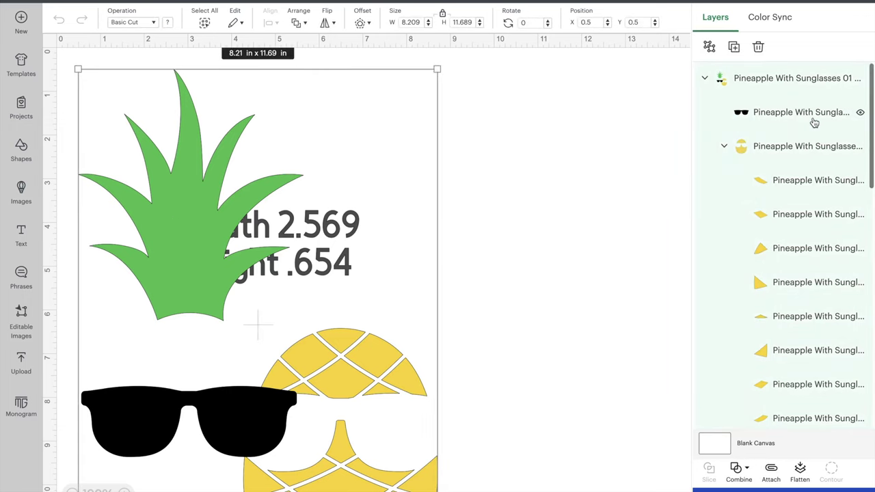
{"action": "left_click", "coordinate": [737, 147]}
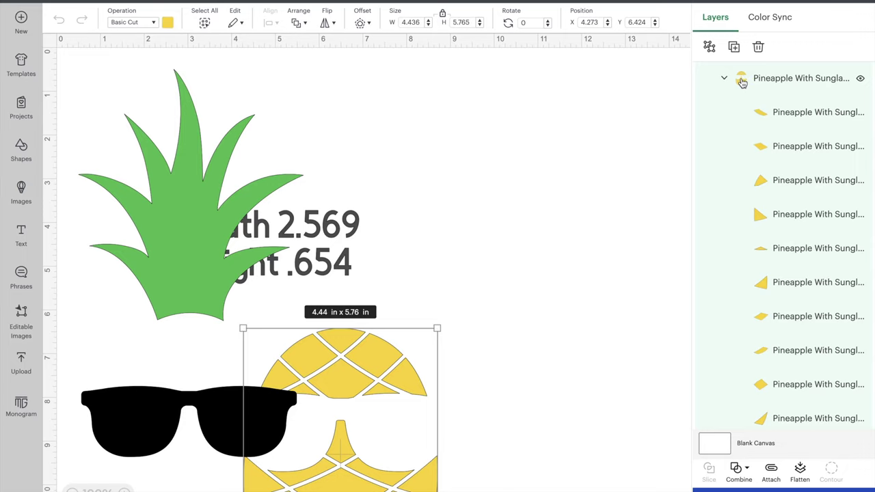
{"action": "key", "text": "Delete"}
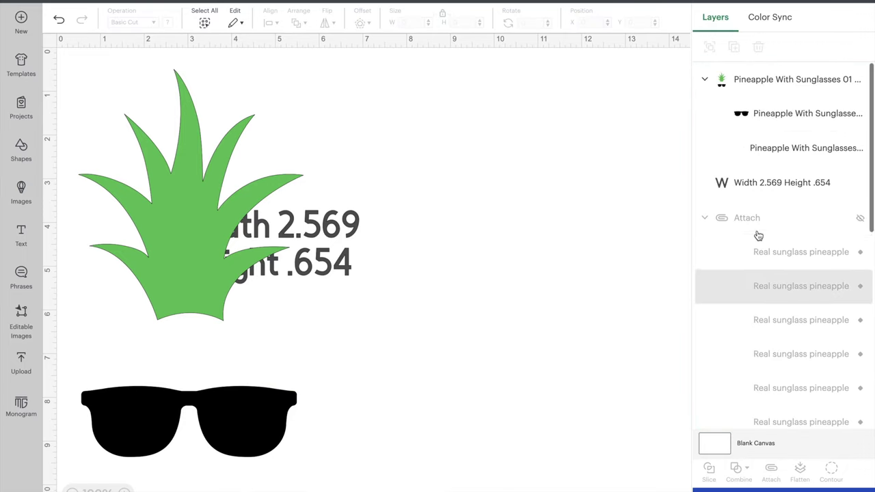
{"action": "left_click", "coordinate": [754, 163]}
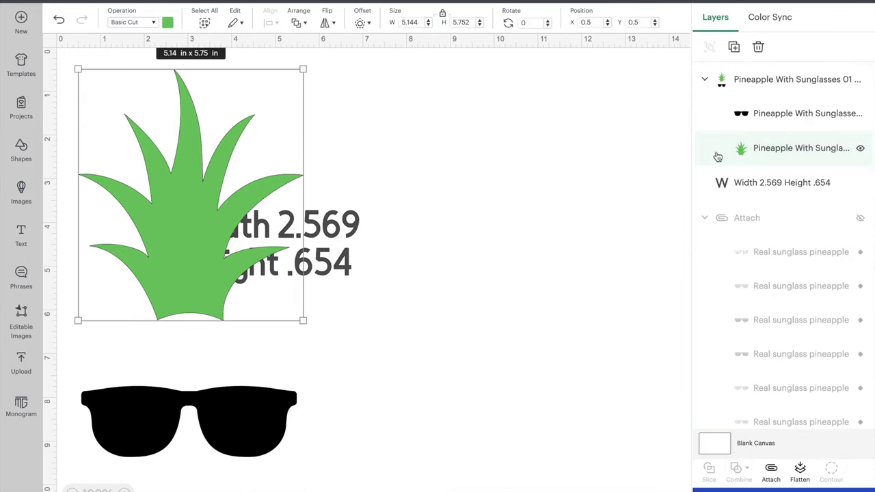
{"action": "key", "text": "Delete"}
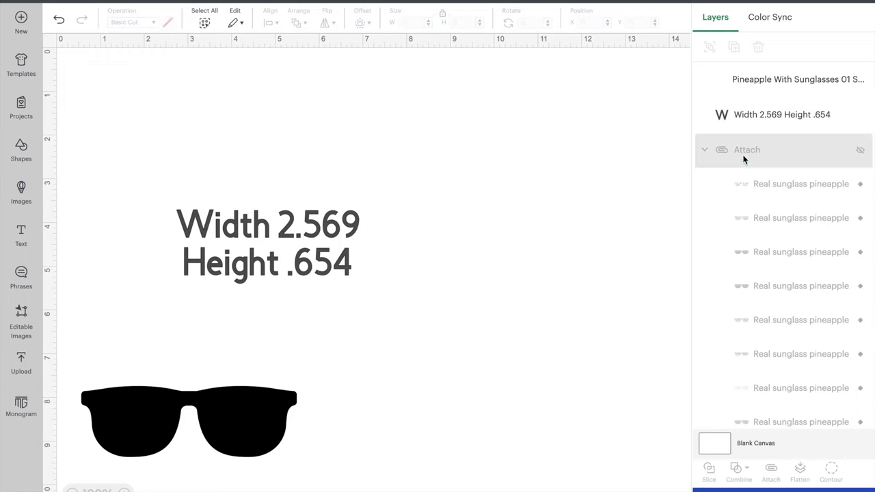
{"action": "left_click_drag", "start_coordinate": [231, 416], "coordinate": [340, 121]}
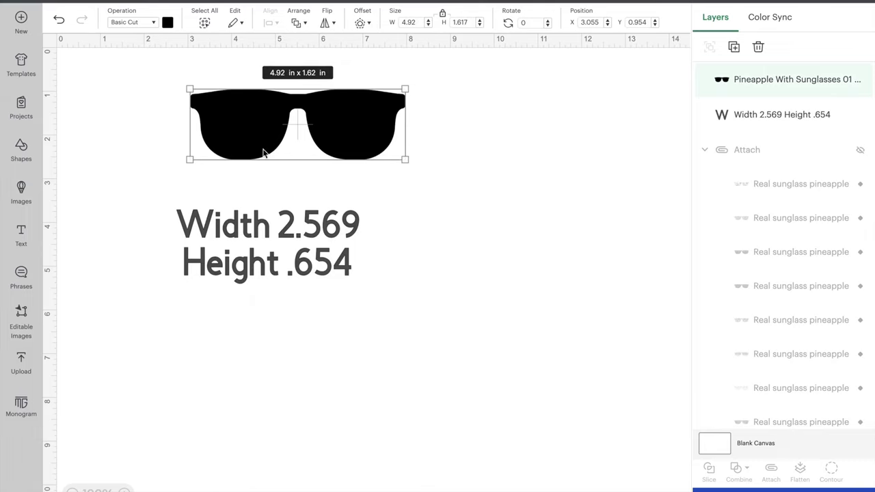
- Unlock proportions and resize the sunglasses to 2.569 in wide by 0.654 in tall
{"action": "left_click", "coordinate": [443, 14]}
{"action": "left_click", "coordinate": [408, 21]}
{"action": "type", "text": "2.569"}
{"action": "key", "text": "Return"}
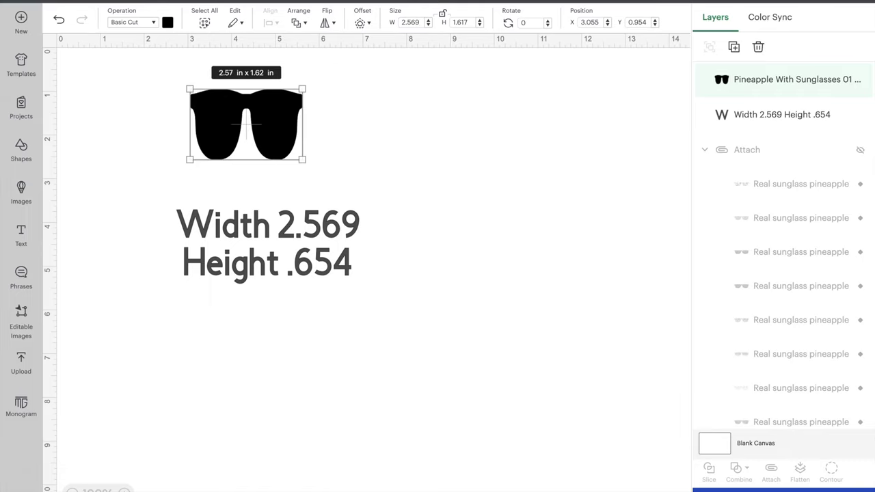
{"action": "left_click", "coordinate": [470, 21]}
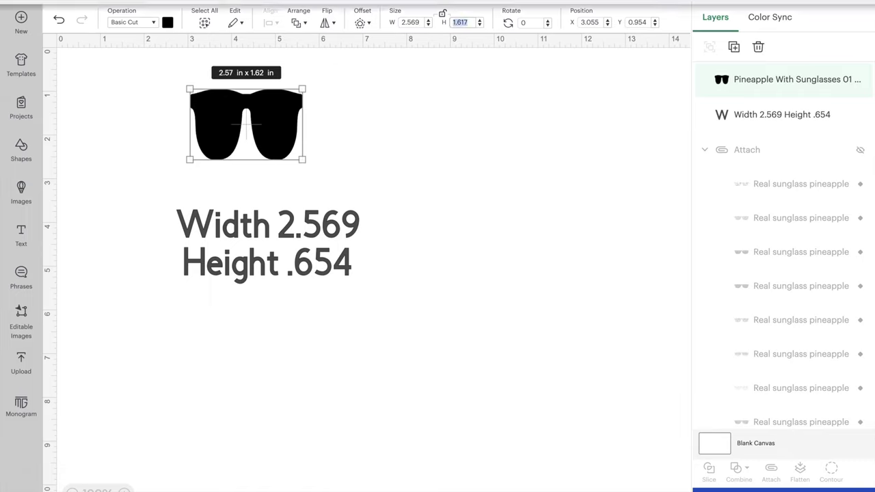
{"action": "type", "text": ".654"}
{"action": "key", "text": "Return"}
- Position the sunglasses just above the size note
{"action": "left_click_drag", "start_coordinate": [242, 85], "coordinate": [242, 152]}
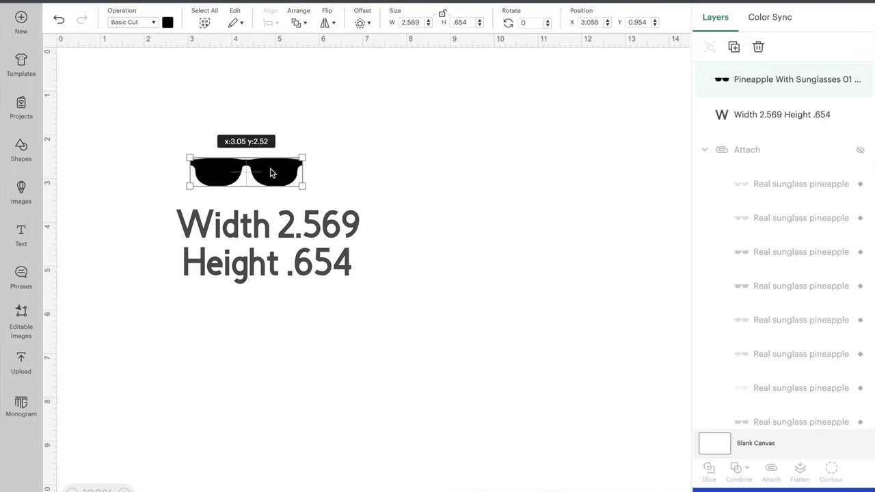
{"action": "left_click", "coordinate": [352, 158]}
{"action": "left_click_drag", "start_coordinate": [281, 174], "coordinate": [337, 182]}
- Set the sunglasses to Print Then Cut with a striped Pattern print fill
{"action": "left_click", "coordinate": [157, 28]}
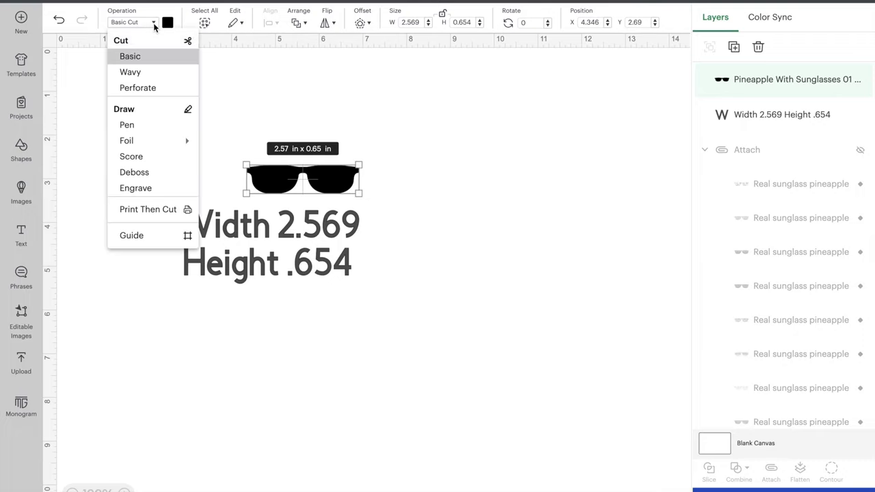
{"action": "left_click", "coordinate": [144, 209]}
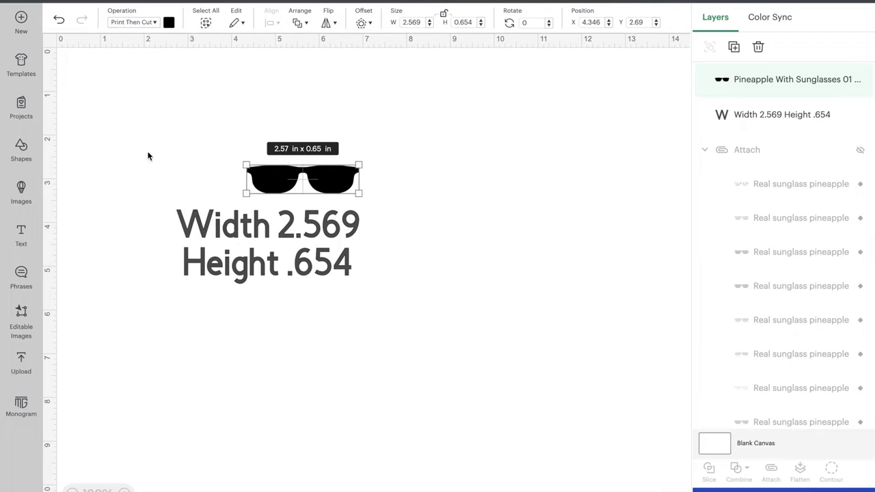
{"action": "left_click", "coordinate": [170, 22]}
{"action": "left_click", "coordinate": [205, 77]}
{"action": "left_click", "coordinate": [209, 104]}
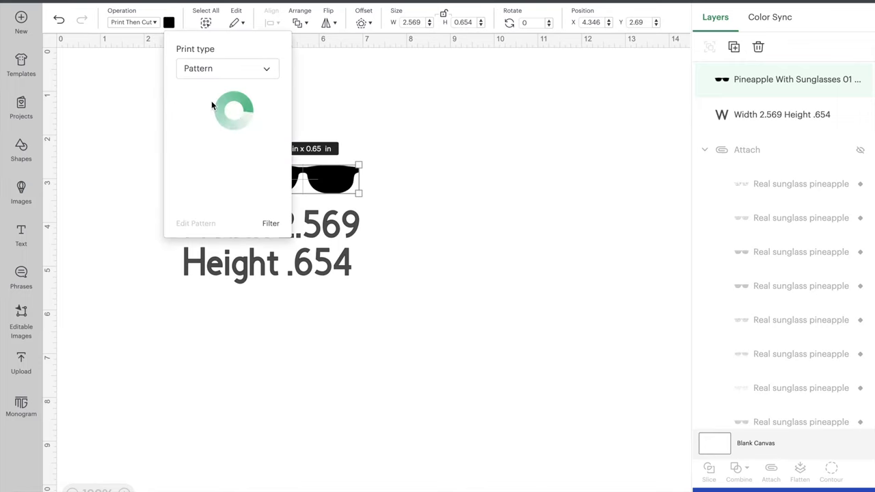
{"action": "scroll", "coordinate": [207, 197], "scroll_direction": "down", "scroll_amount": 8}
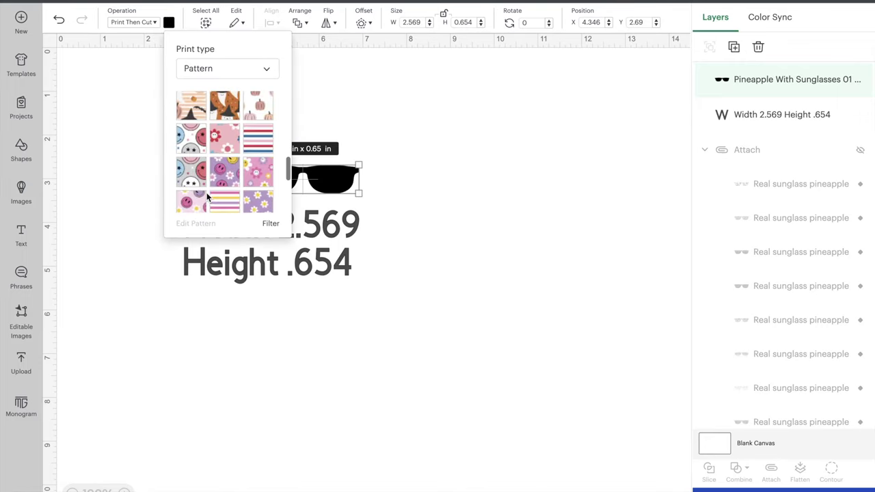
{"action": "scroll", "coordinate": [207, 197], "scroll_direction": "up", "scroll_amount": 5}
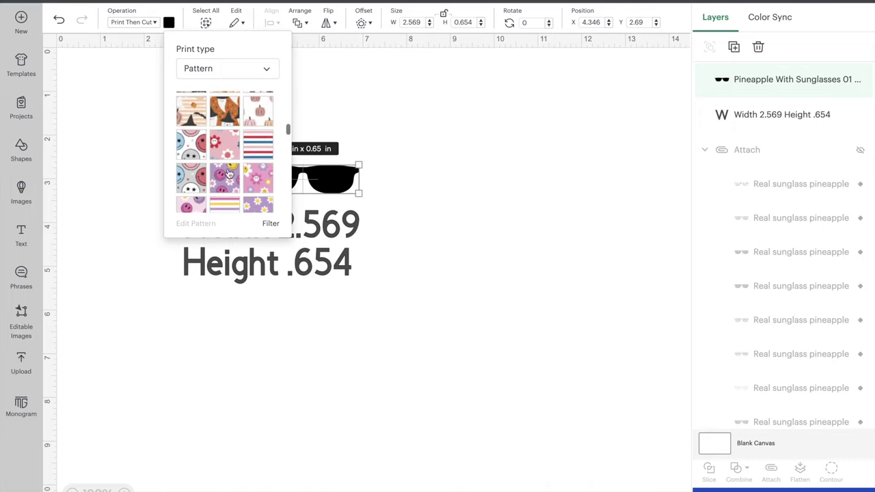
{"action": "scroll", "coordinate": [214, 205], "scroll_direction": "down", "scroll_amount": 5}
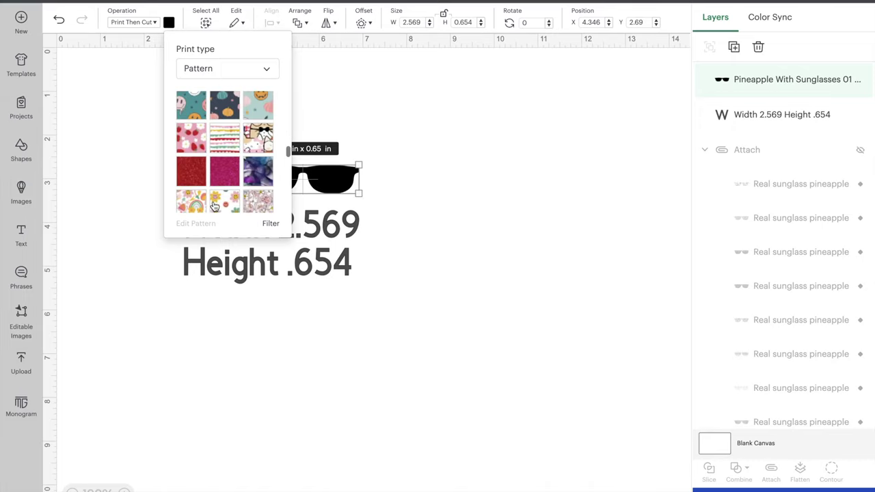
{"action": "left_click", "coordinate": [219, 136]}
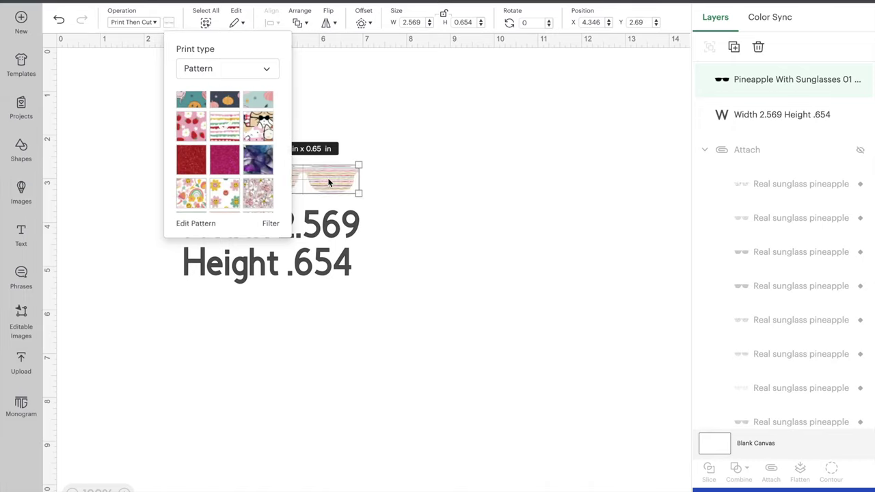
- Move the sunglasses up and right, then bring up the Edit Pattern settings
{"action": "left_click_drag", "start_coordinate": [328, 183], "coordinate": [451, 150]}
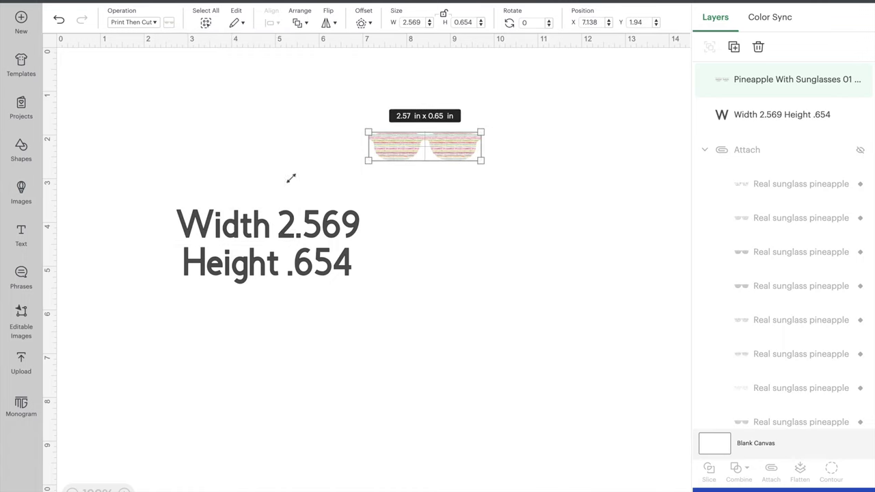
{"action": "left_click", "coordinate": [171, 23]}
{"action": "left_click", "coordinate": [195, 224]}
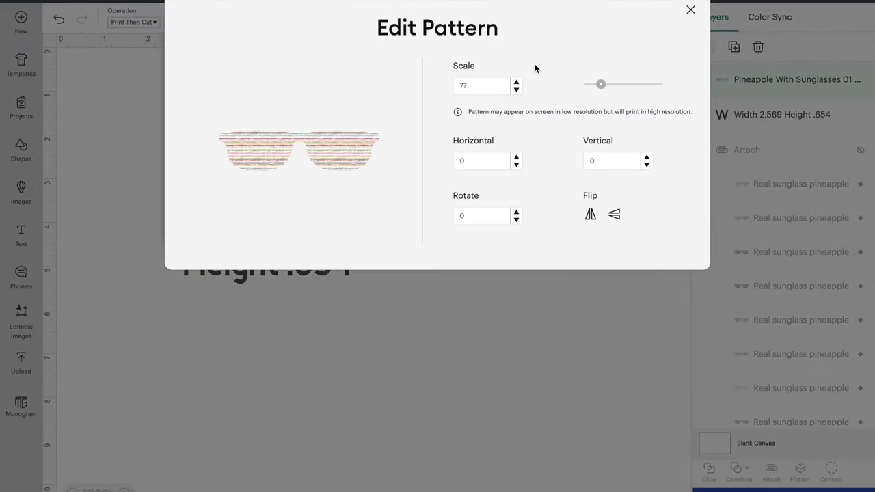
- Enlarge the stripe pattern scale to about 246 and move the sunglasses left
{"action": "left_click_drag", "start_coordinate": [600, 84], "coordinate": [631, 89]}
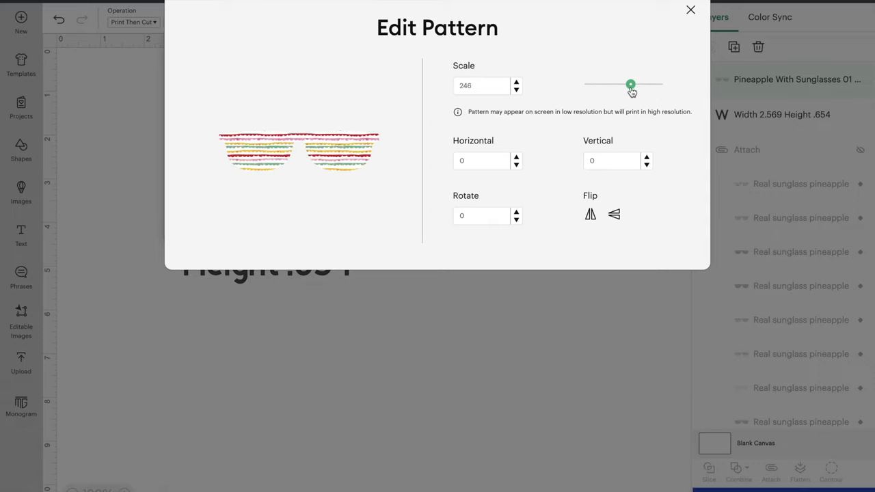
{"action": "left_click", "coordinate": [371, 356]}
{"action": "left_click_drag", "start_coordinate": [452, 154], "coordinate": [317, 156]}
{"action": "left_click", "coordinate": [420, 187]}
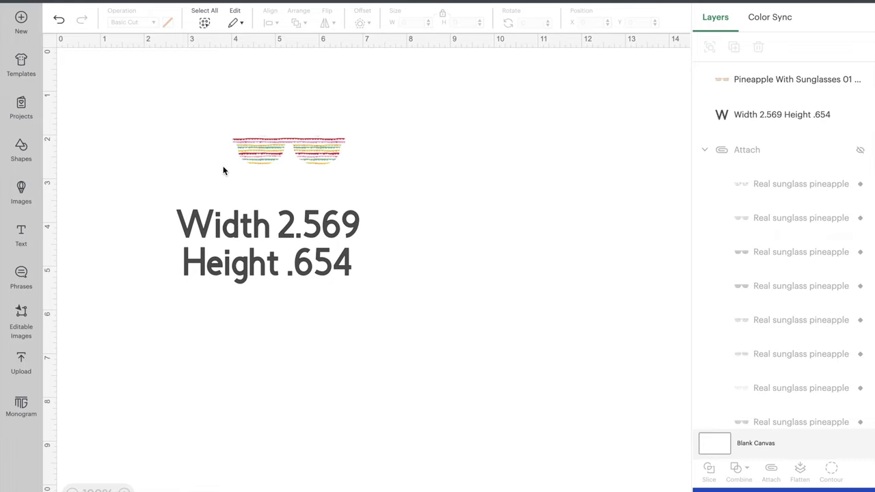
{"action": "key", "text": "ctrl+Up"}
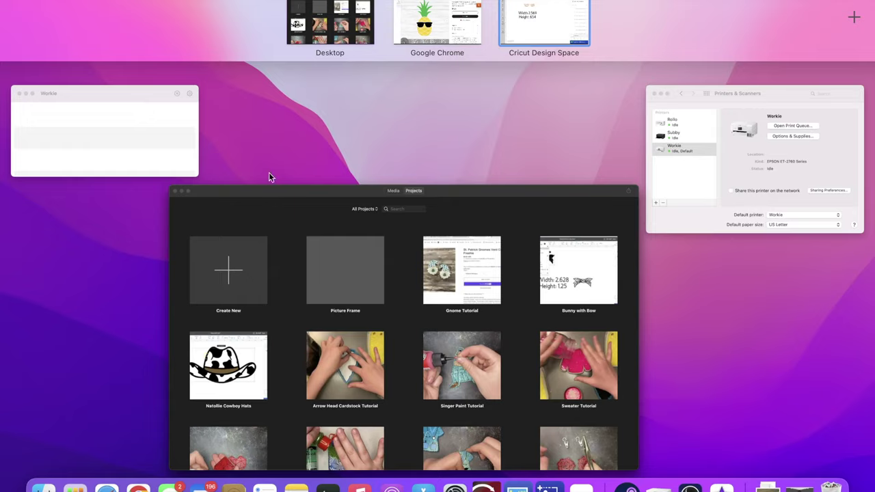
- Return to Chrome's $7.00 USD Pineapple Pattern Glasses Freshie page
{"action": "key", "text": "ctrl+Up"}
{"action": "key", "text": "ctrl+Left"}
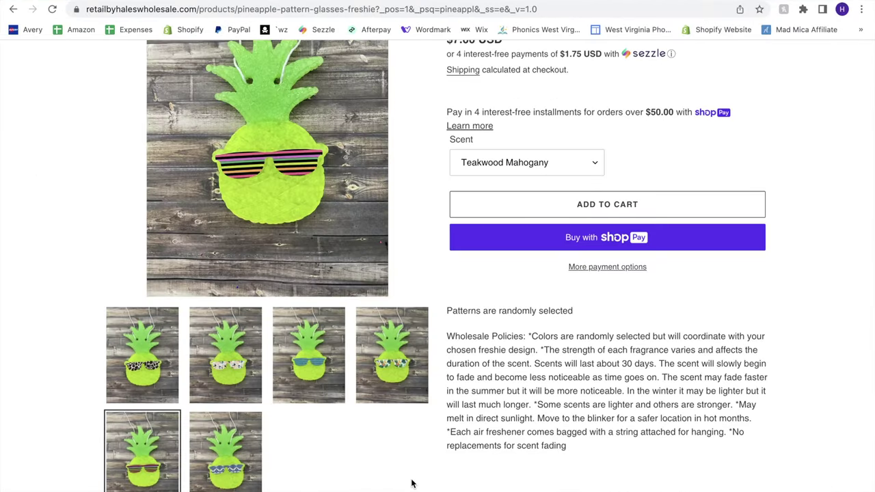
{"action": "scroll", "coordinate": [412, 484], "scroll_direction": "up", "scroll_amount": 2}
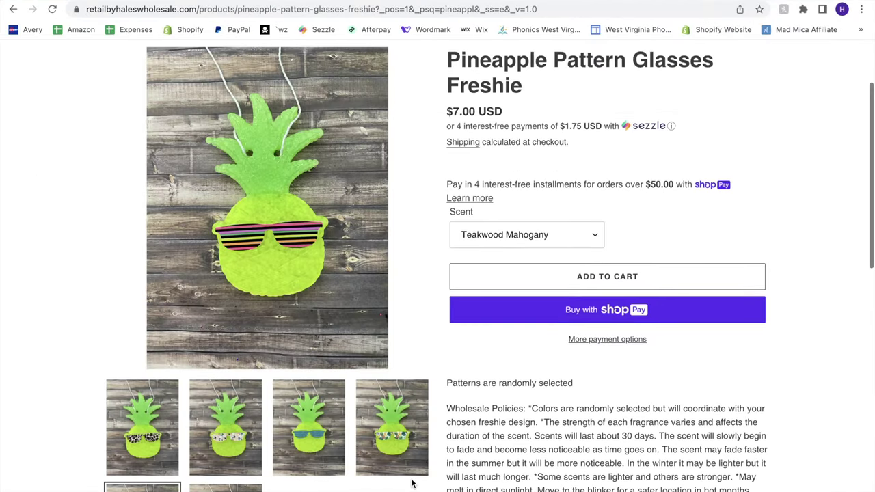